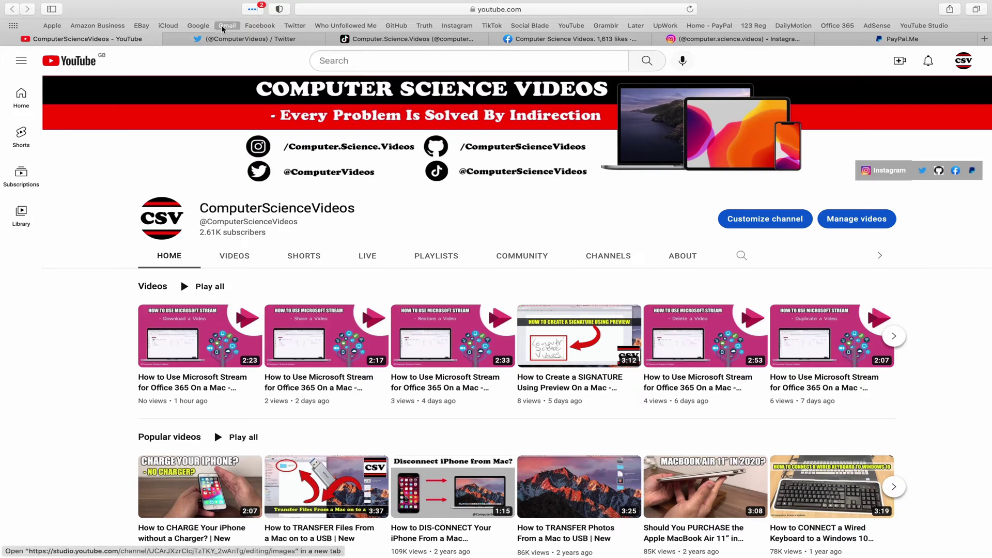
# Step: View the Twitter, TikTok, Computer Science Videos Facebook, Instagram and PayPal.Me pages in turn
pyautogui.click(232, 39)
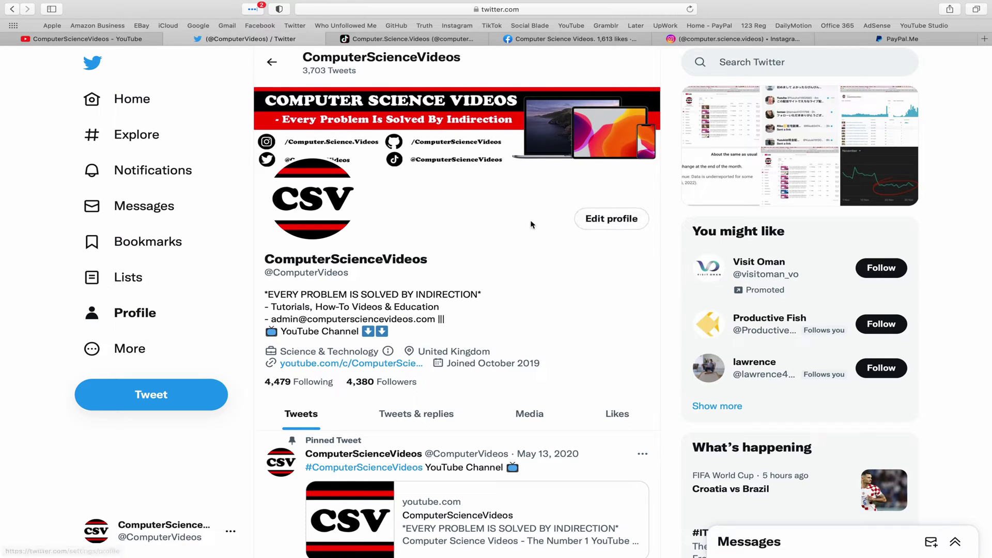
pyautogui.click(411, 39)
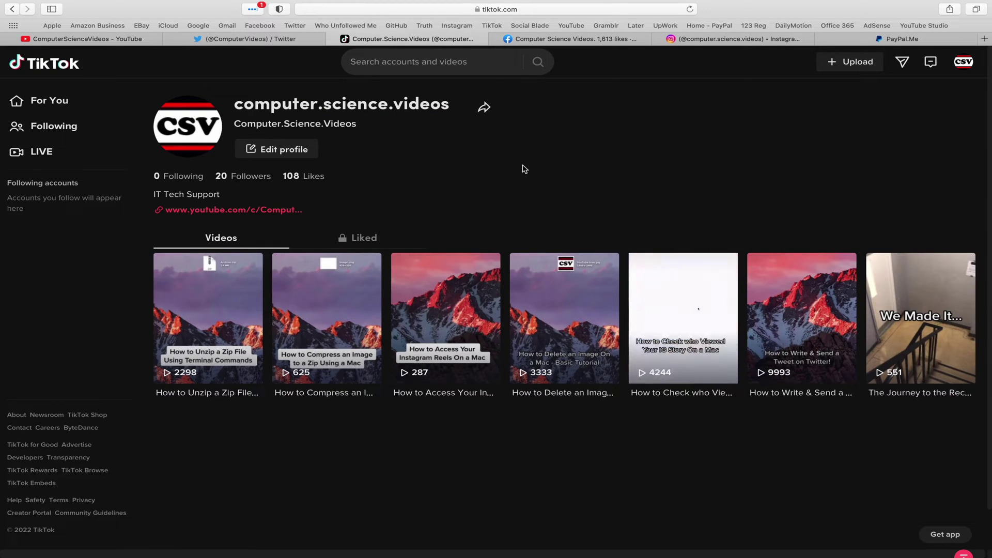
pyautogui.click(573, 38)
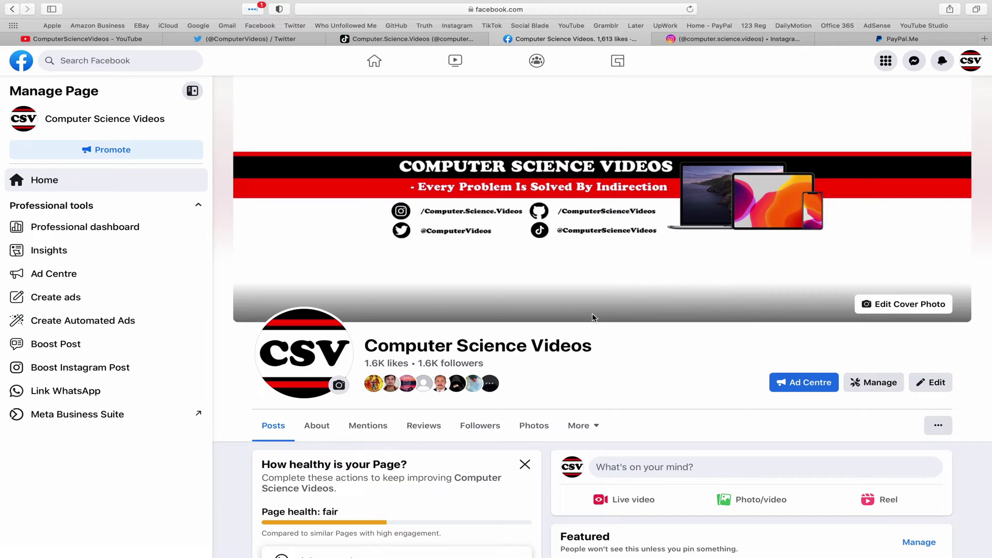
pyautogui.click(732, 39)
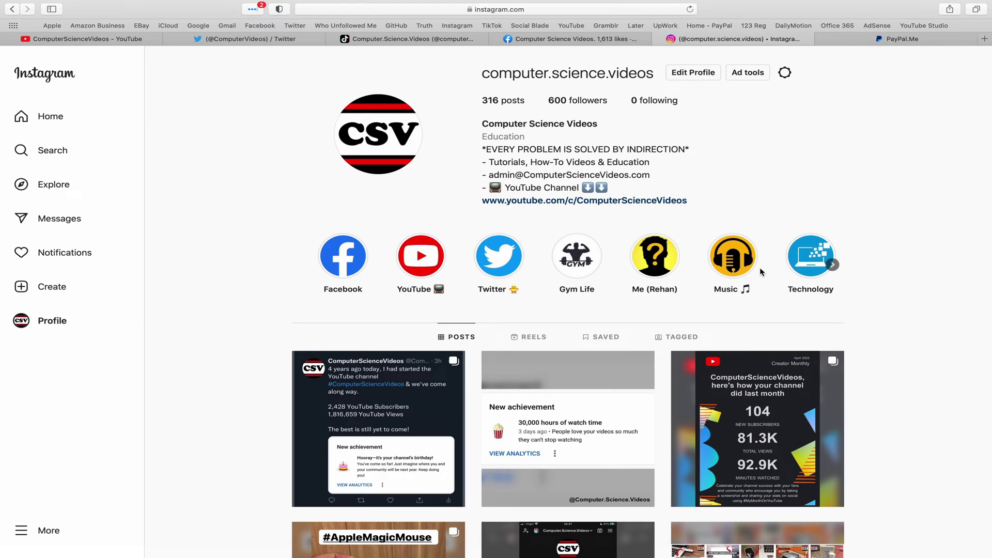
pyautogui.click(932, 40)
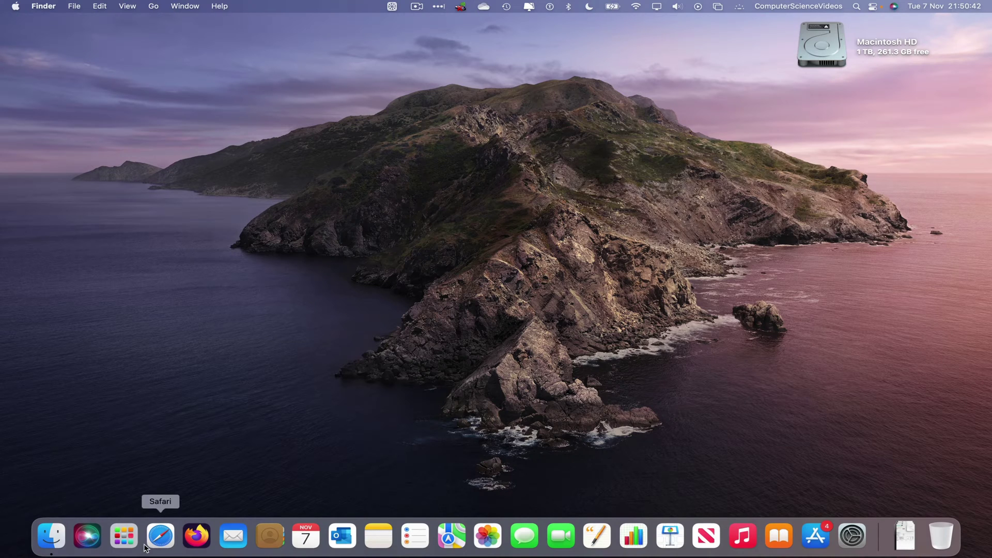
# Step: Launch Microsoft Outlook from a Launchpad search for 'out'
pyautogui.click(122, 539)
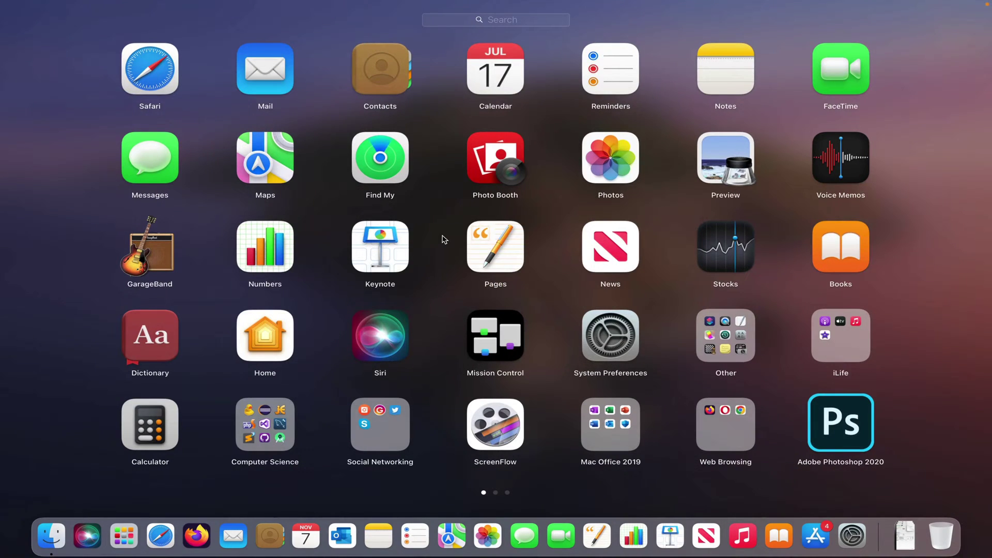
pyautogui.write('out')
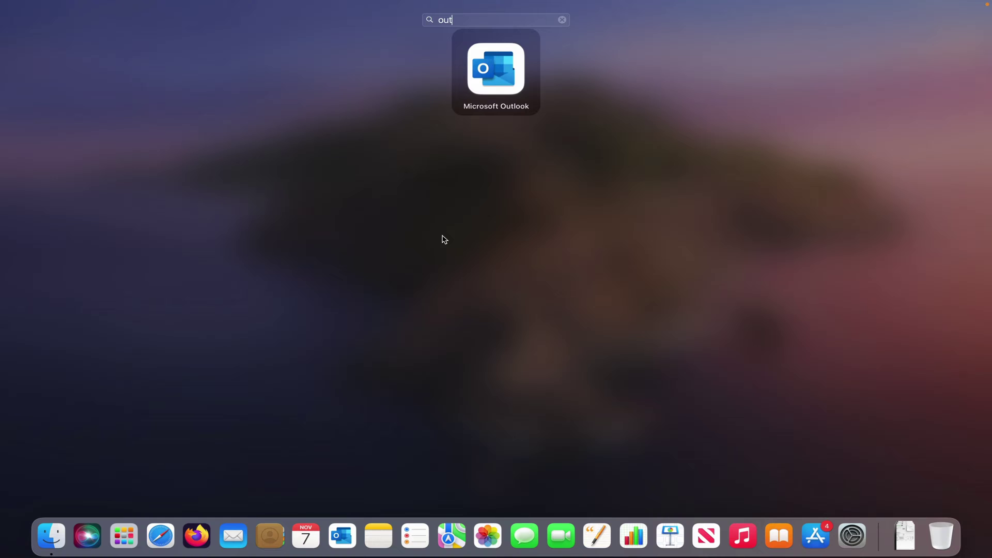
pyautogui.press('Return')
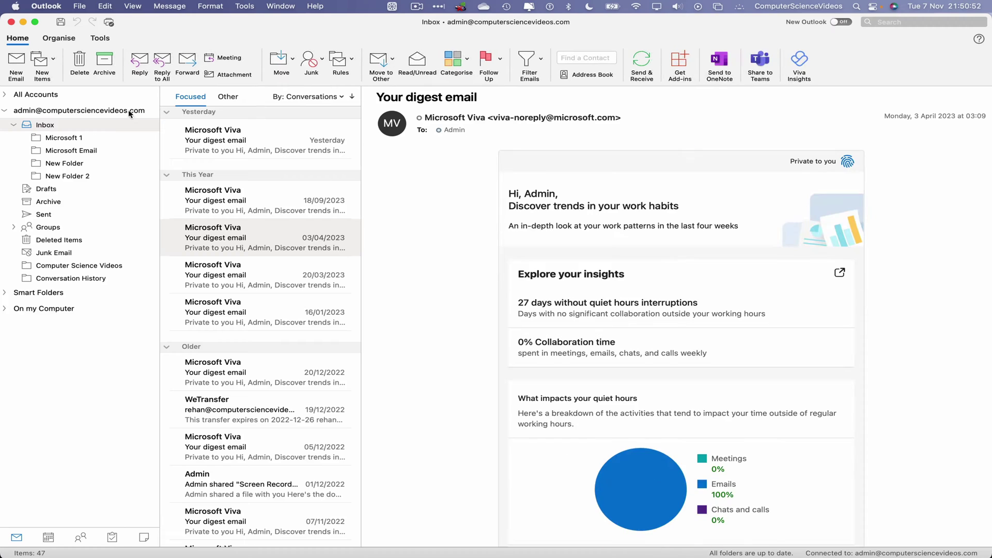
# Step: In the Inbox, select the newest Viva digest plus the 18/09, 03/04, 20/03 and 16/01/2023 digests
pyautogui.click(43, 125)
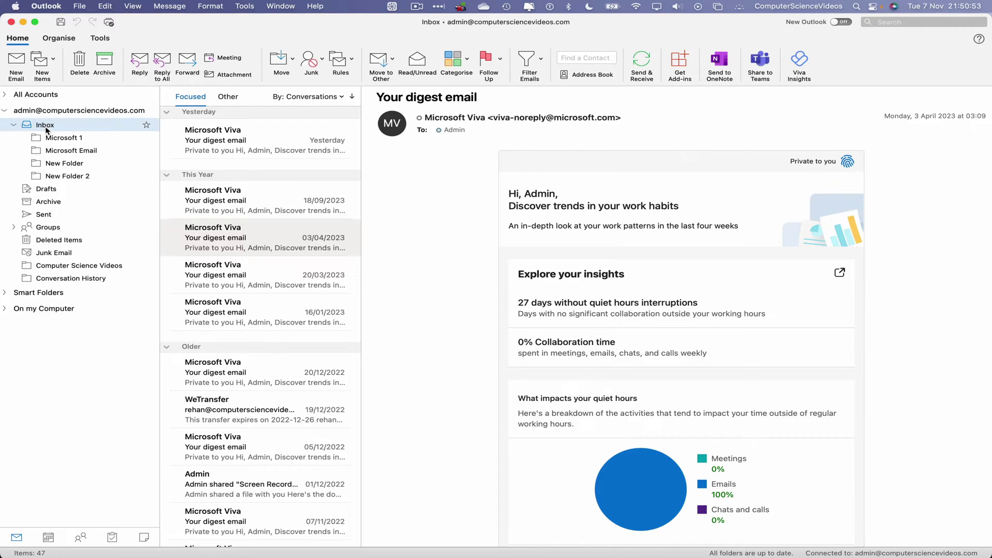
pyautogui.click(254, 134)
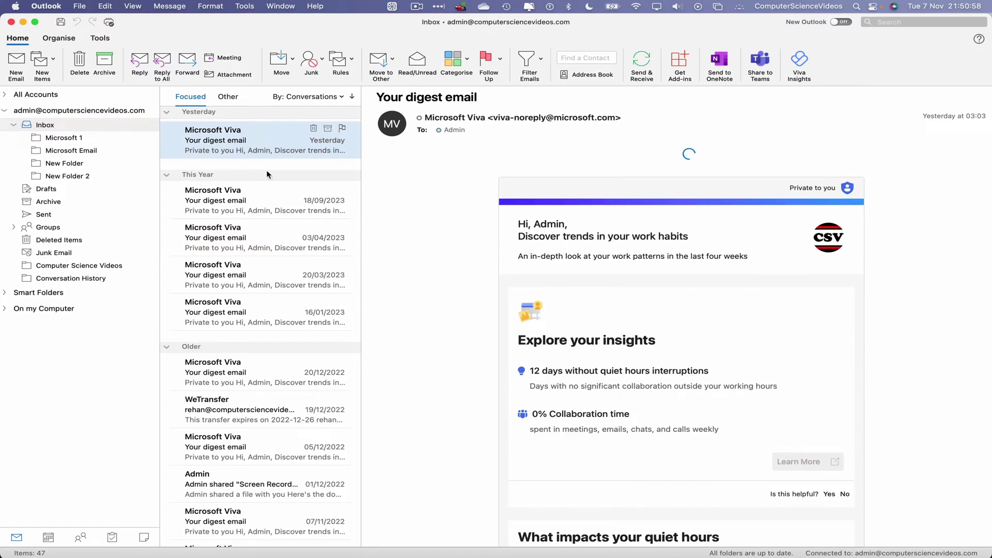
pyautogui.keyDown('super'); pyautogui.click(282, 210); pyautogui.keyUp('super')
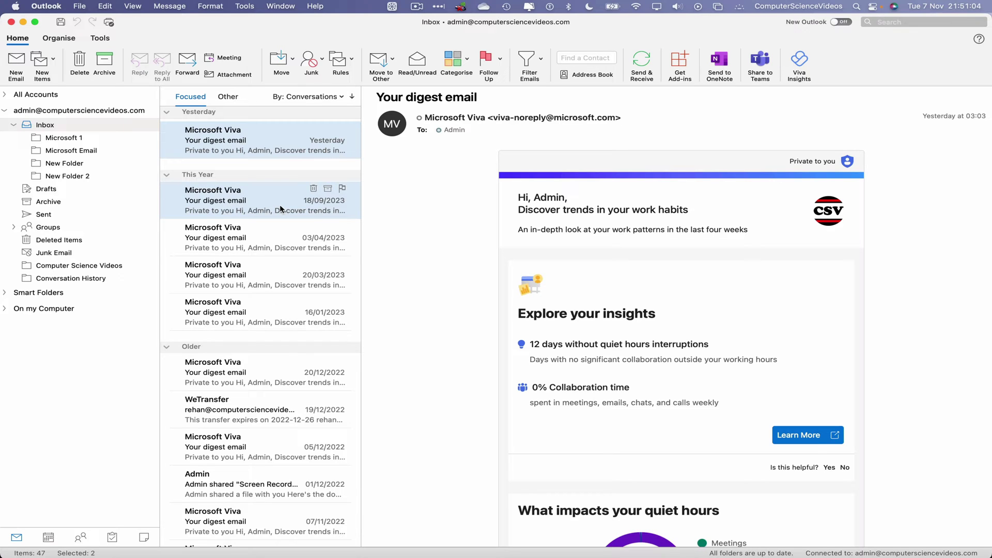
pyautogui.keyDown('super'); pyautogui.click(271, 247); pyautogui.keyUp('super')
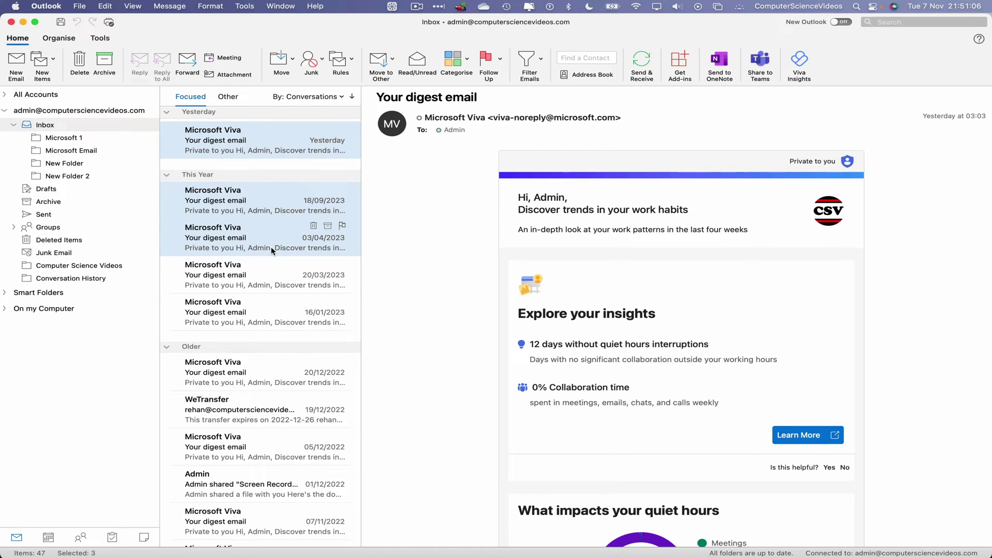
pyautogui.keyDown('super'); pyautogui.click(267, 264); pyautogui.keyUp('super')
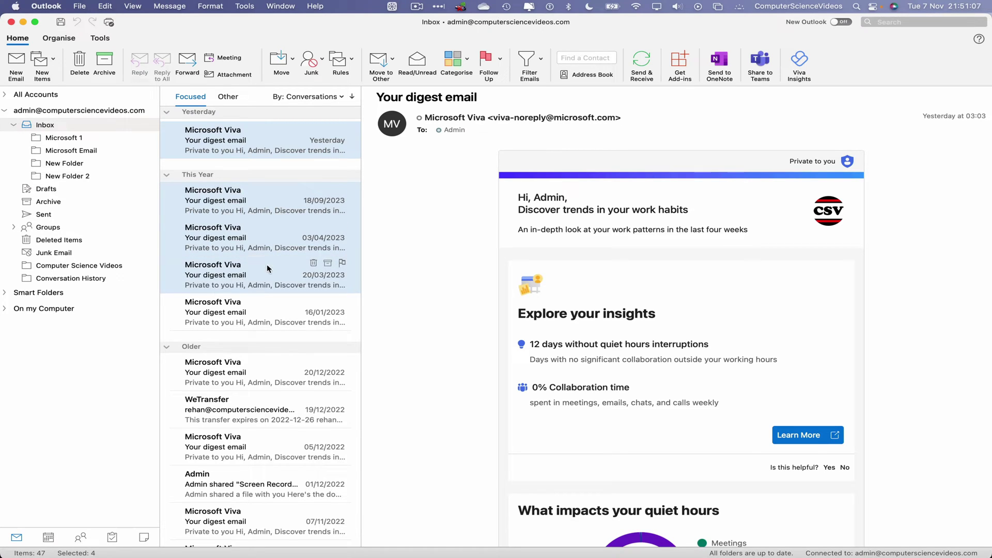
pyautogui.keyDown('super'); pyautogui.click(253, 308); pyautogui.keyUp('super')
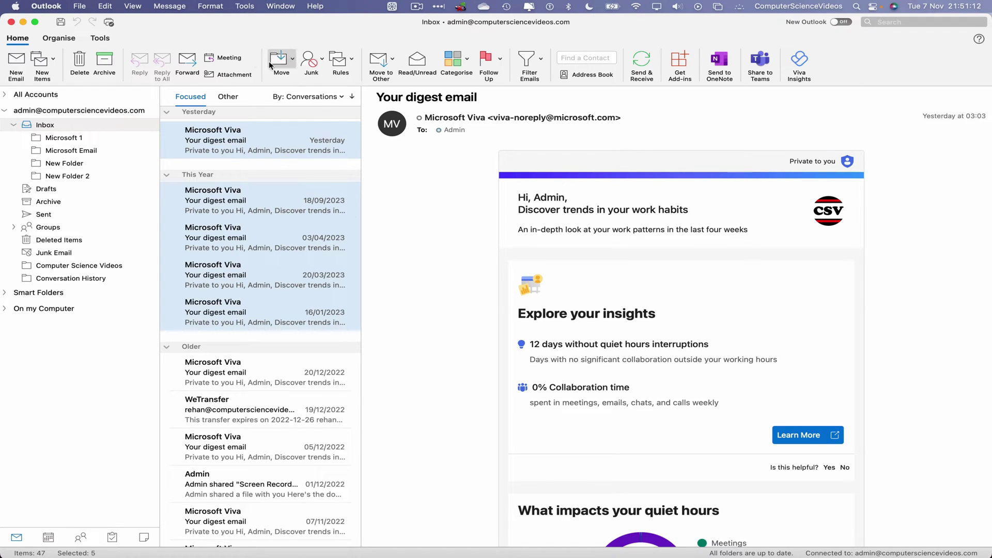
# Step: Move the selected Viva digests to Other, check the newest one there, then return to Focused
pyautogui.click(381, 59)
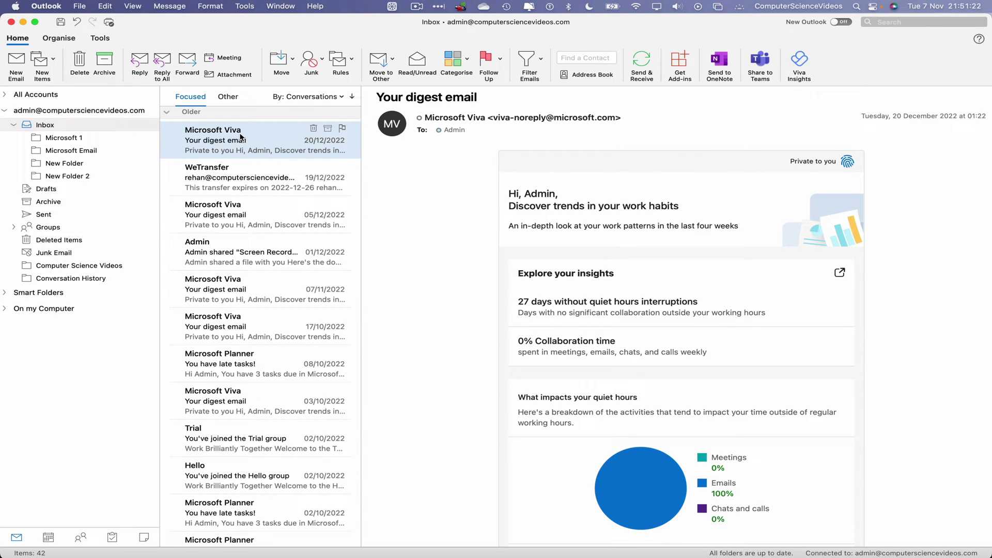
pyautogui.click(226, 96)
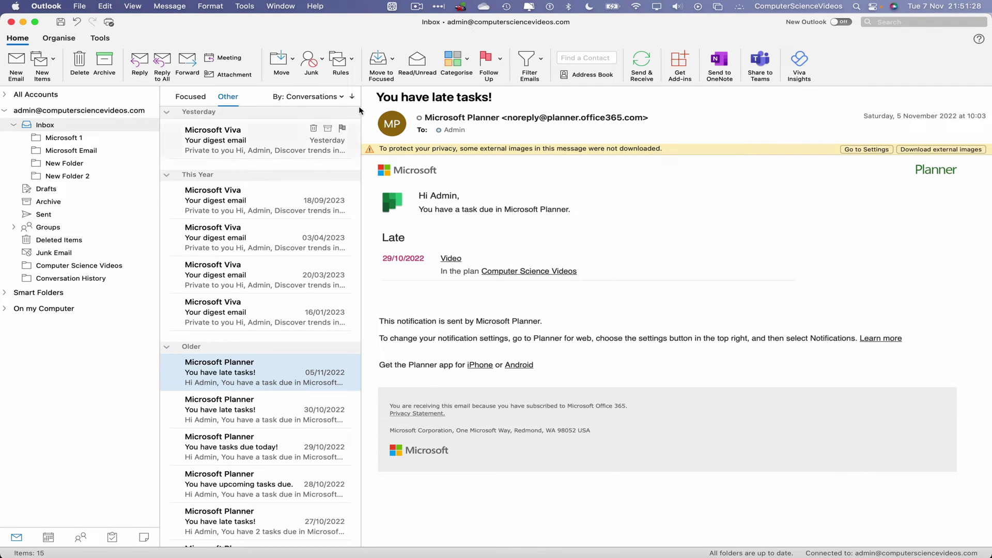
pyautogui.click(263, 140)
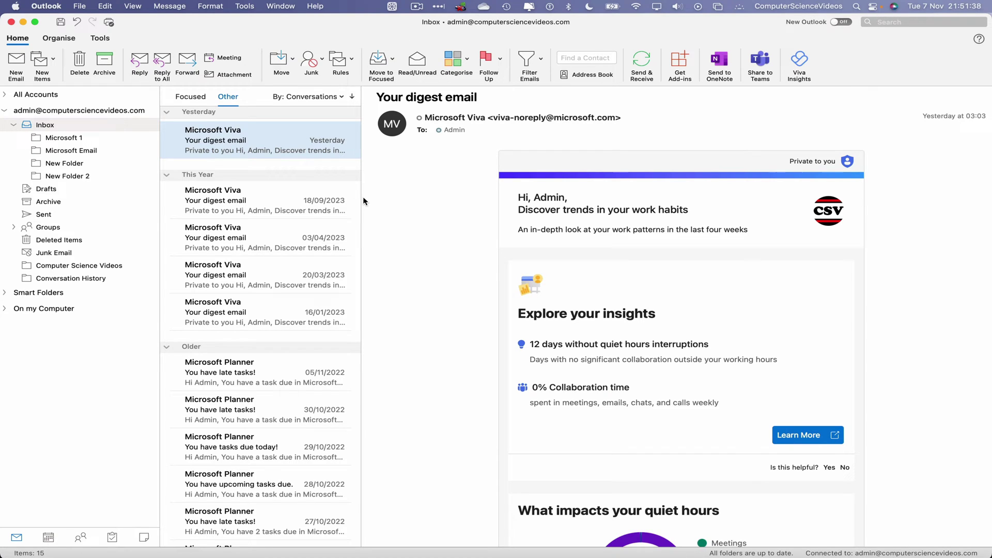
pyautogui.click(190, 97)
pyautogui.click(46, 7)
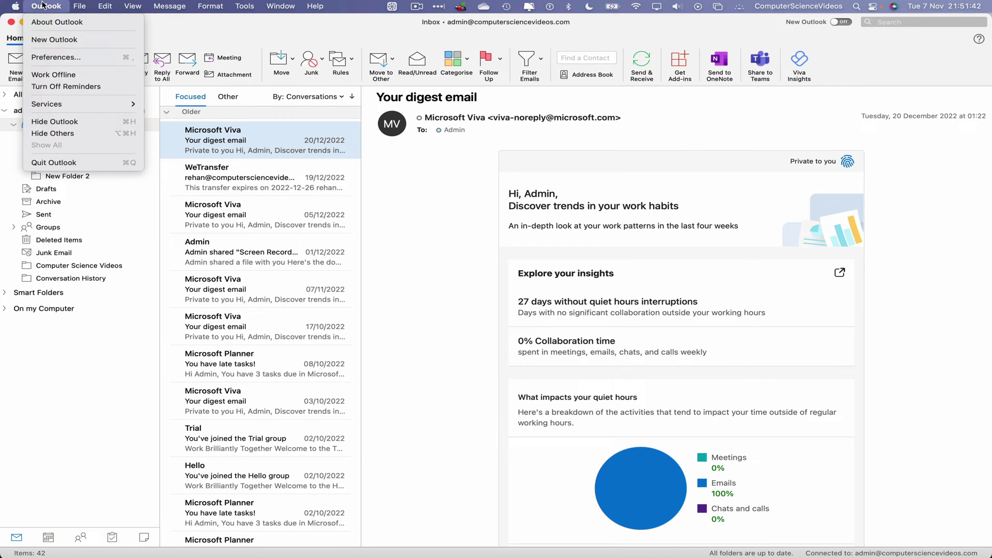
pyautogui.click(54, 161)
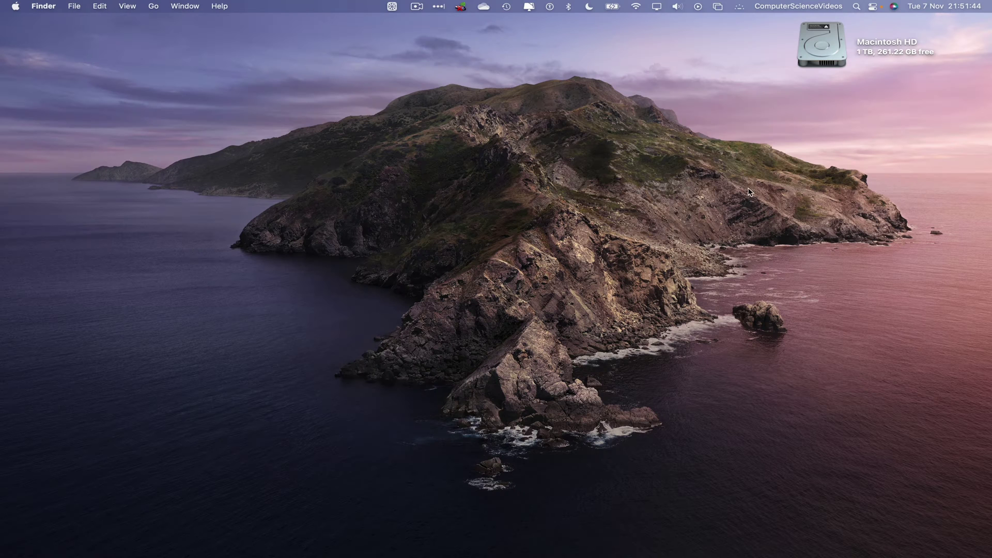